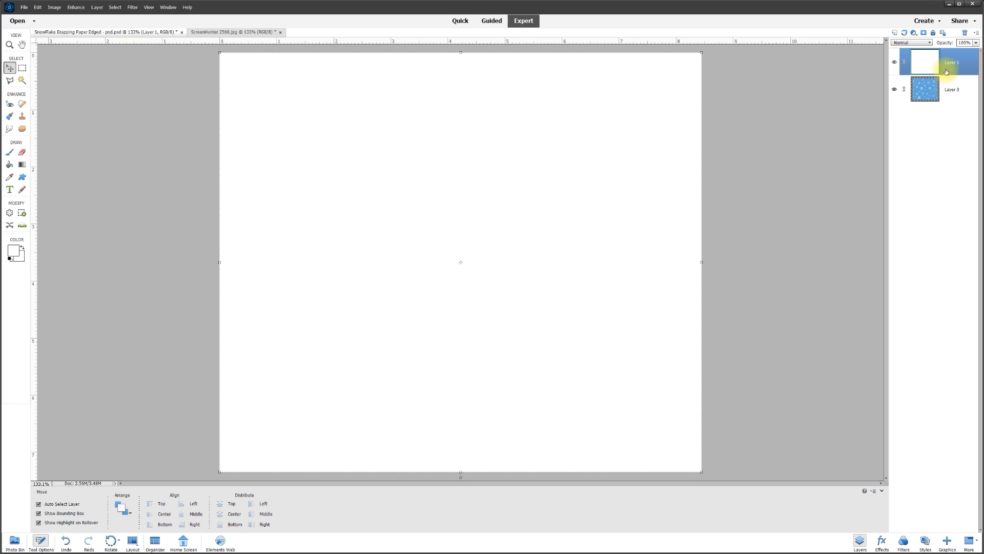
- Move the white fill layer beneath the snowflake pattern layer, compare the two layers' visibility, and lock the white layer
left_click_drag(951, 62, 950, 106)
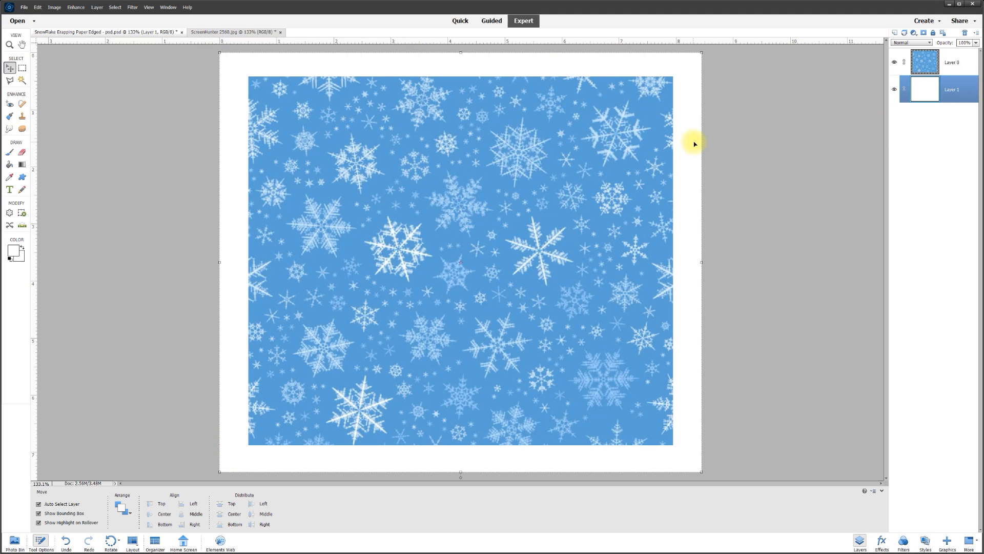
left_click(895, 91)
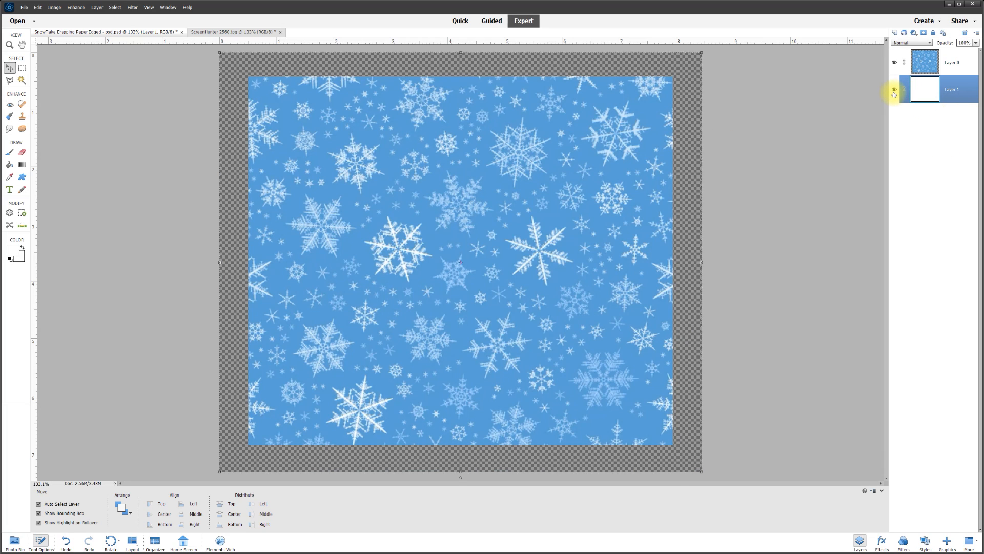
left_click(895, 91)
left_click(895, 63)
left_click(894, 63)
left_click(895, 62)
left_click(894, 62)
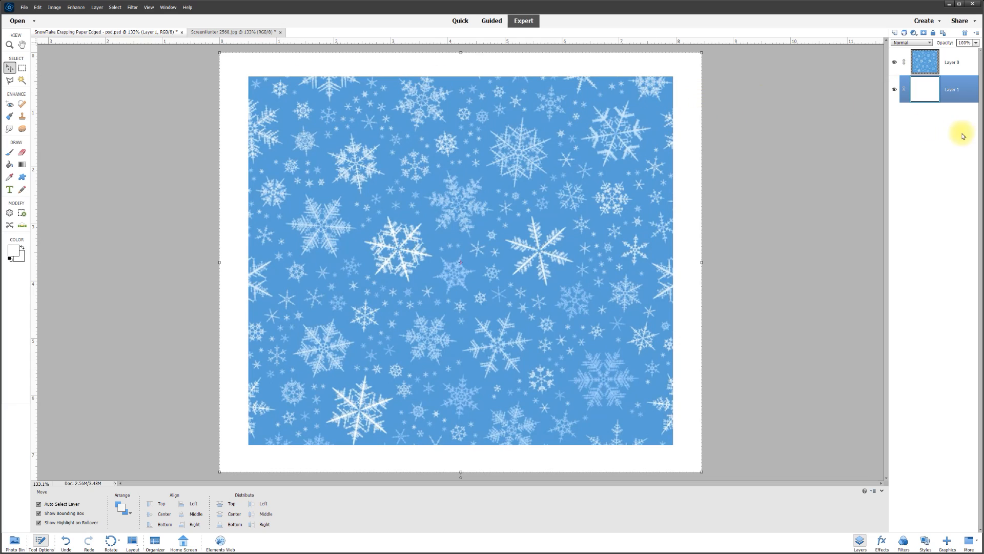
left_click(934, 33)
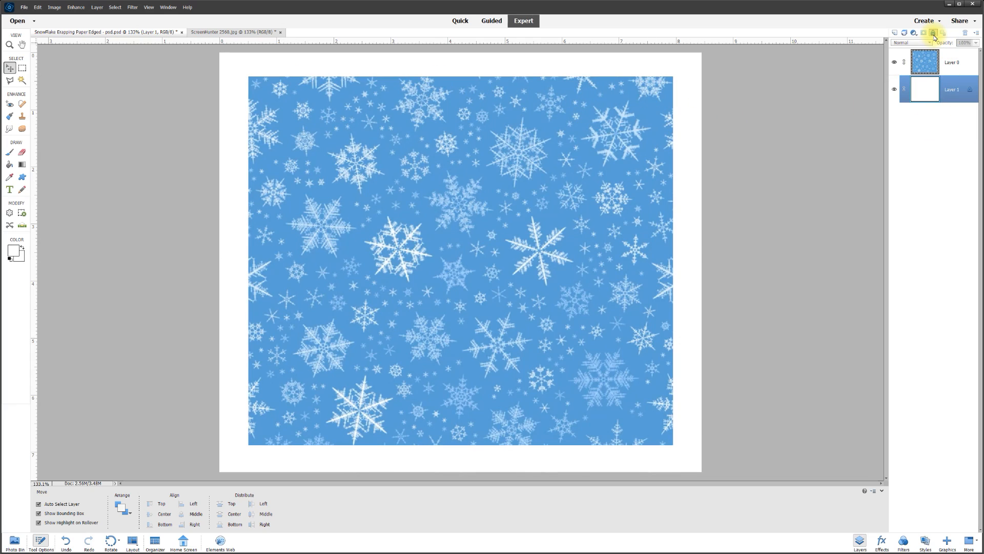
left_click(680, 180)
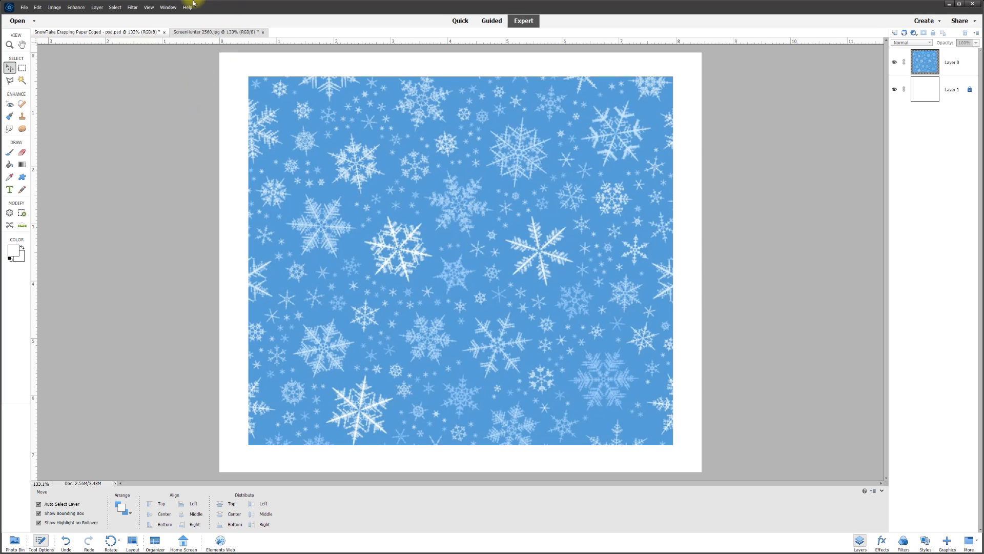
- Bring the torn-edged paper image from ScreenHunter 2560.jpg into the snowflake document and shift it aside to uncover the pattern
left_click(212, 32)
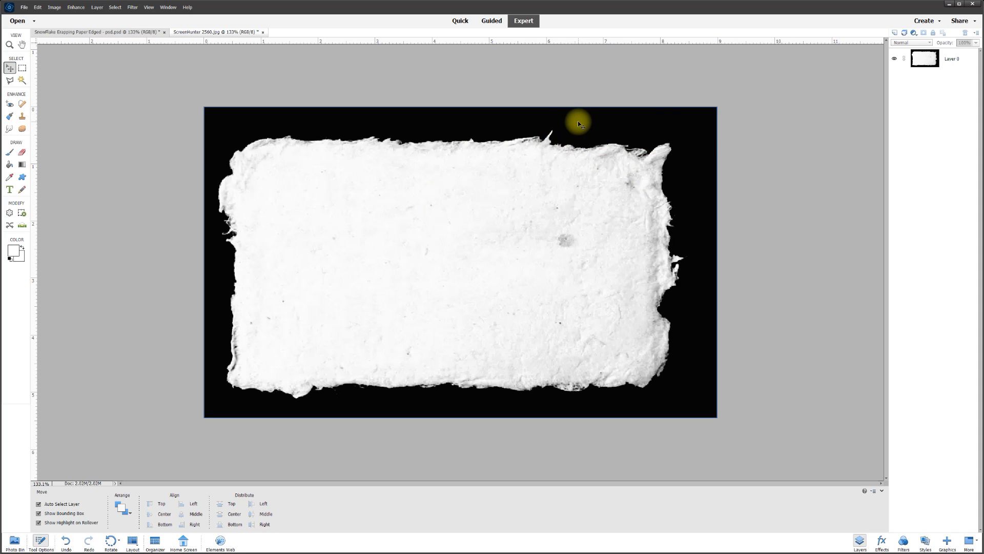
left_click_drag(289, 172, 327, 208)
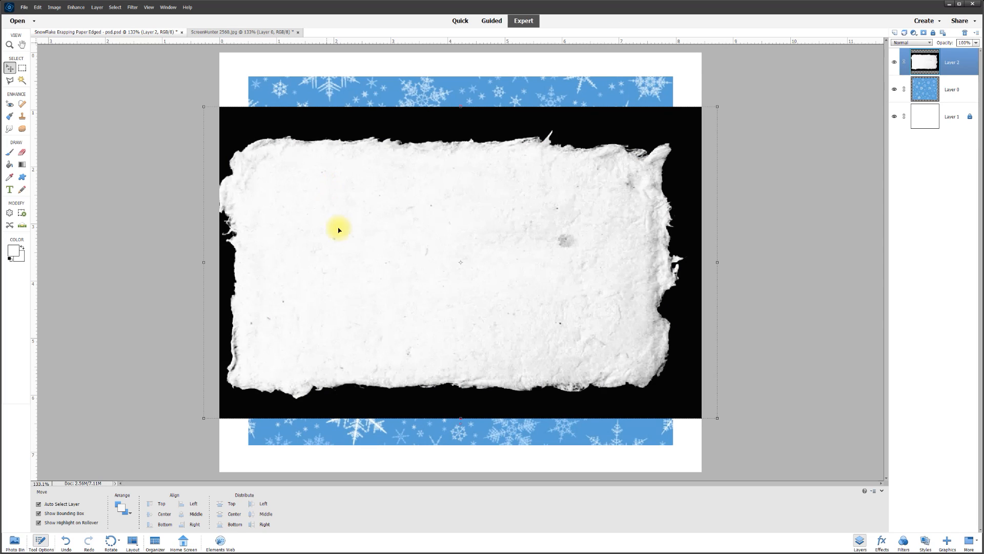
left_click_drag(356, 121, 502, 150)
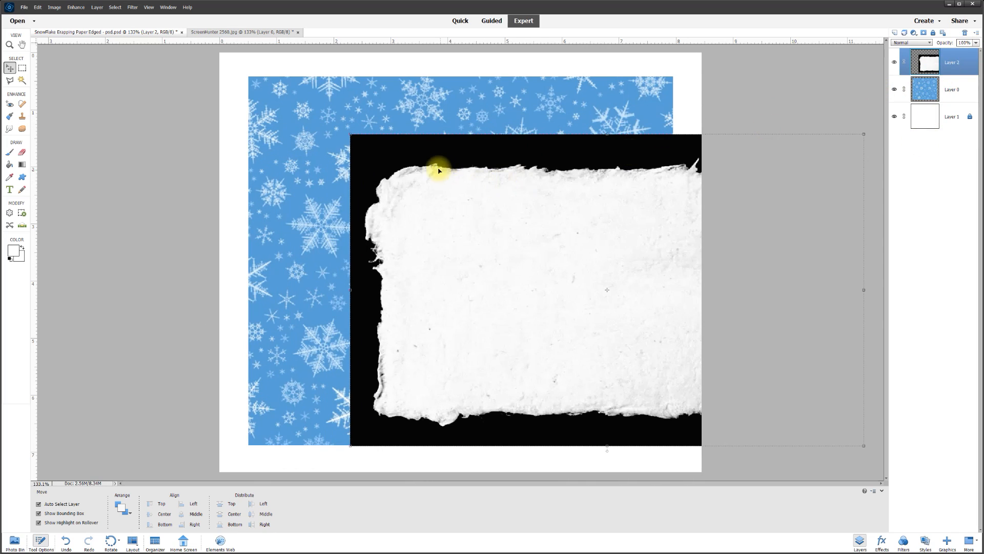
- Shrink the snowflake pattern slightly and scale the torn-paper layer over it to span the canvas width
left_click_drag(402, 158, 344, 175)
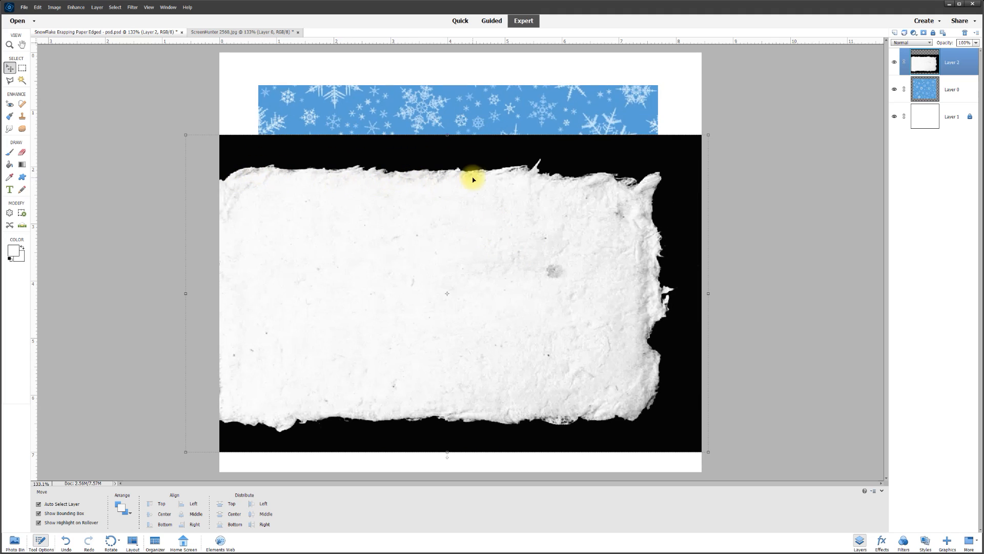
left_click_drag(600, 354, 477, 309)
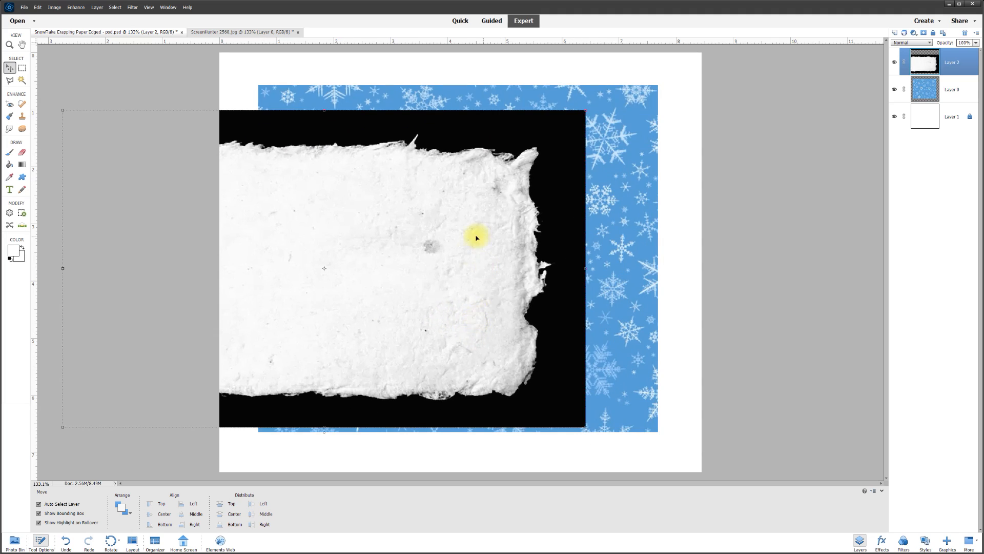
left_click_drag(494, 237, 496, 213)
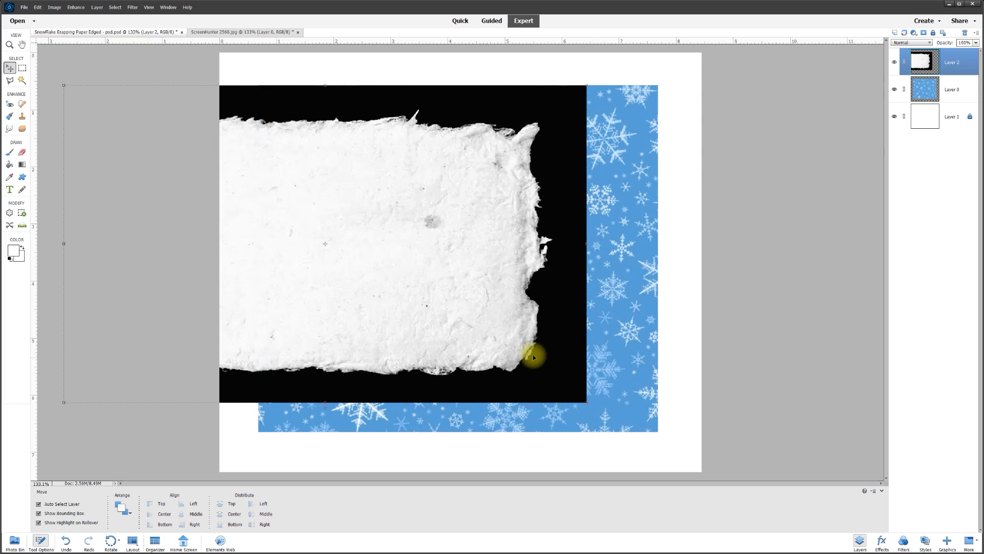
left_click_drag(484, 179, 598, 186)
left_click_drag(183, 407, 216, 386)
left_click_drag(704, 386, 695, 381)
left_click(669, 387)
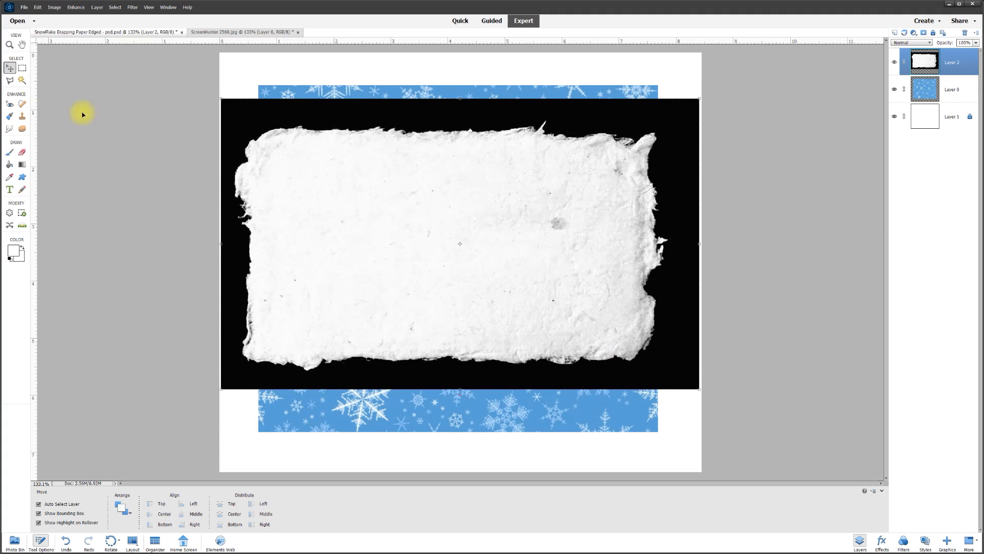
- Select the upper half of the torn-paper image with a rectangular marquee and cut it onto its own layer
left_click(22, 68)
left_click_drag(219, 75, 730, 249)
right_click(539, 207)
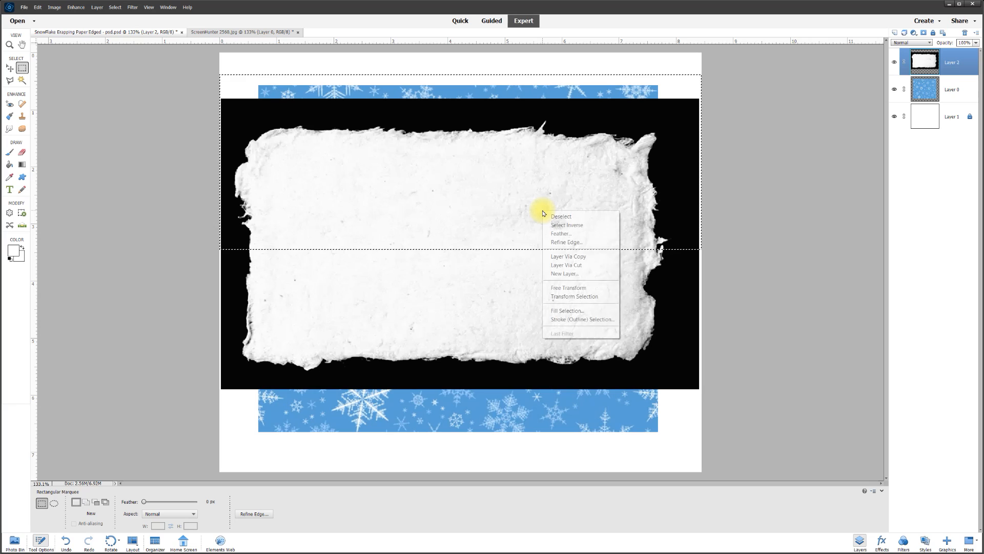
left_click(566, 264)
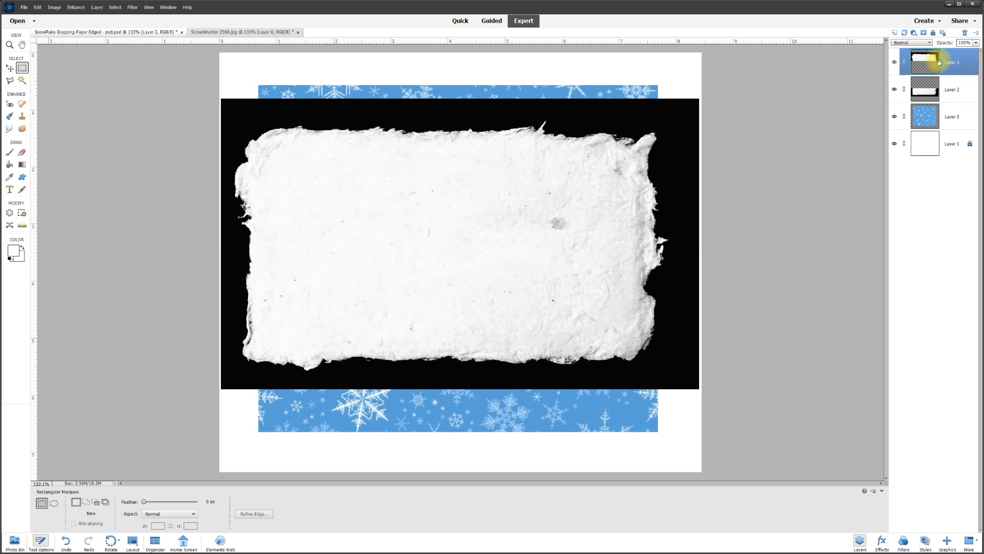
- Separate the torn-paper halves vertically, moving the upper half up and the lower half down over the pattern
left_click(10, 68)
left_click_drag(408, 149, 407, 128)
left_click(953, 91)
left_click_drag(577, 257, 561, 281)
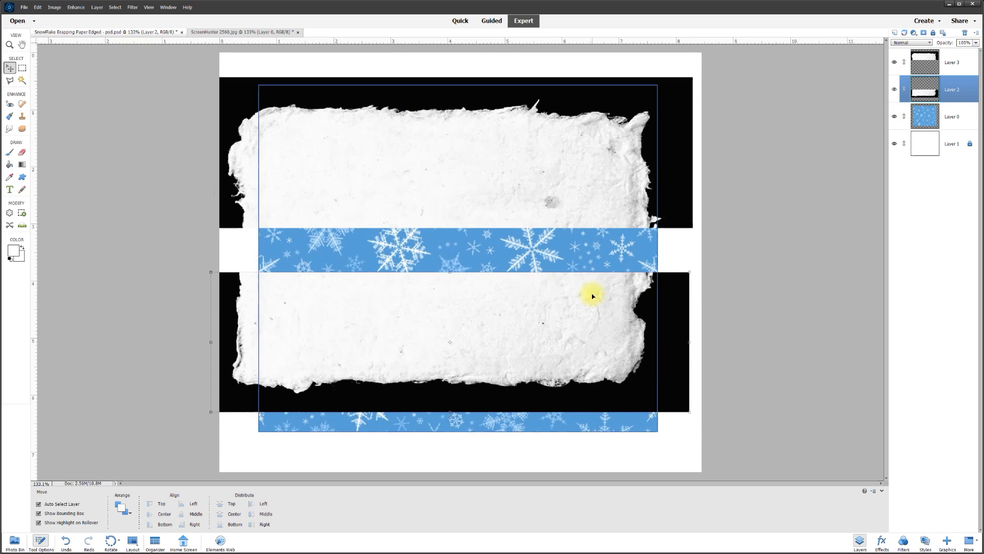
left_click_drag(547, 364, 547, 368)
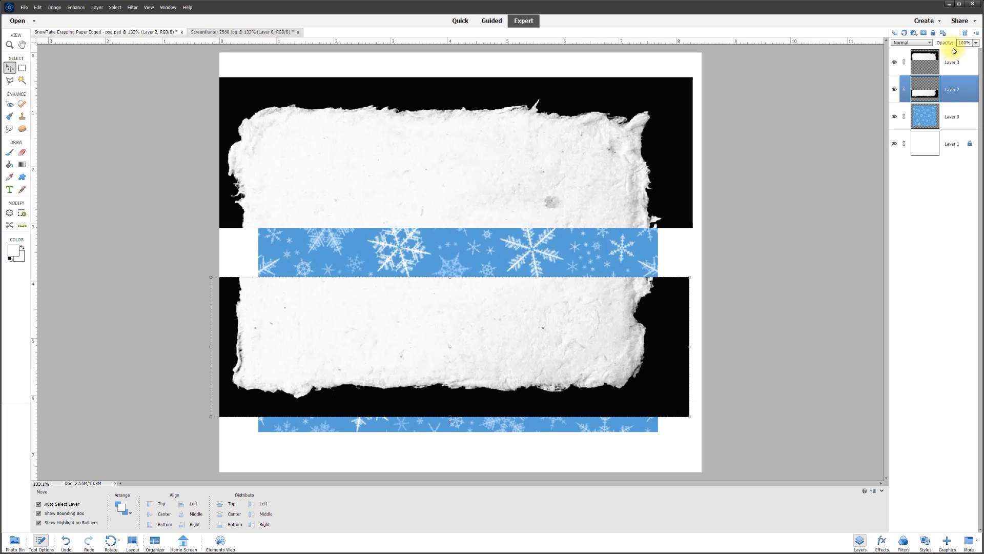
- Set the opacity of both torn-paper half layers to 50%
type("50")
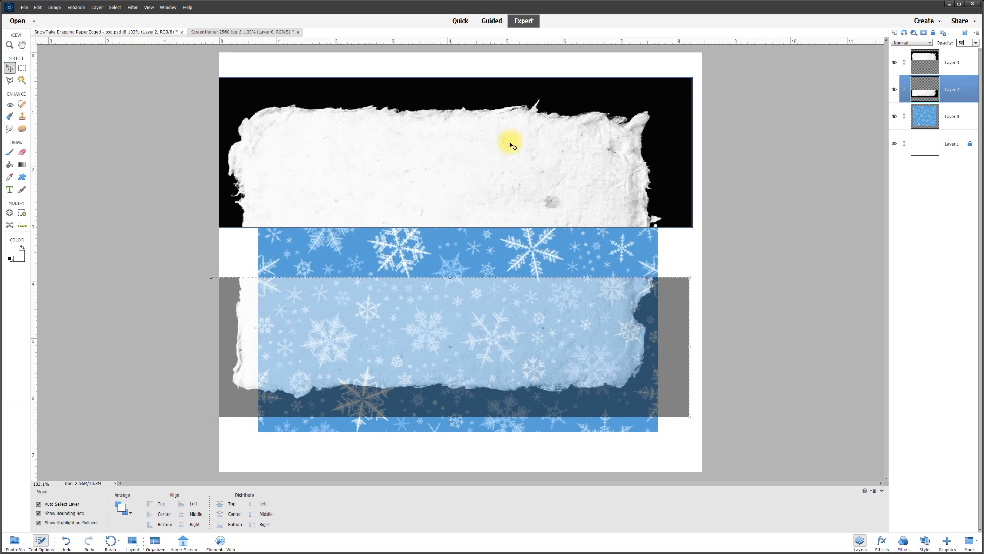
left_click(561, 159)
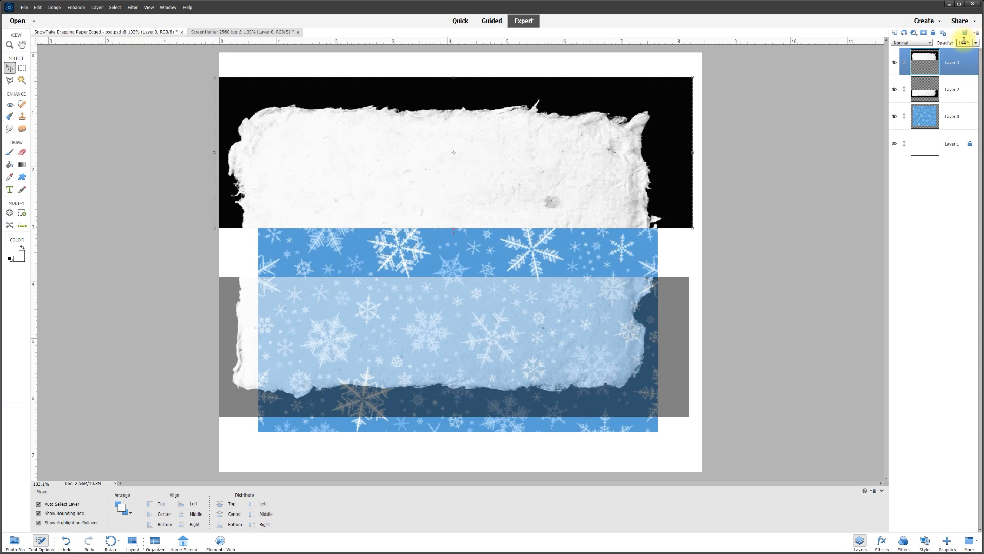
left_click(959, 42)
type("50")
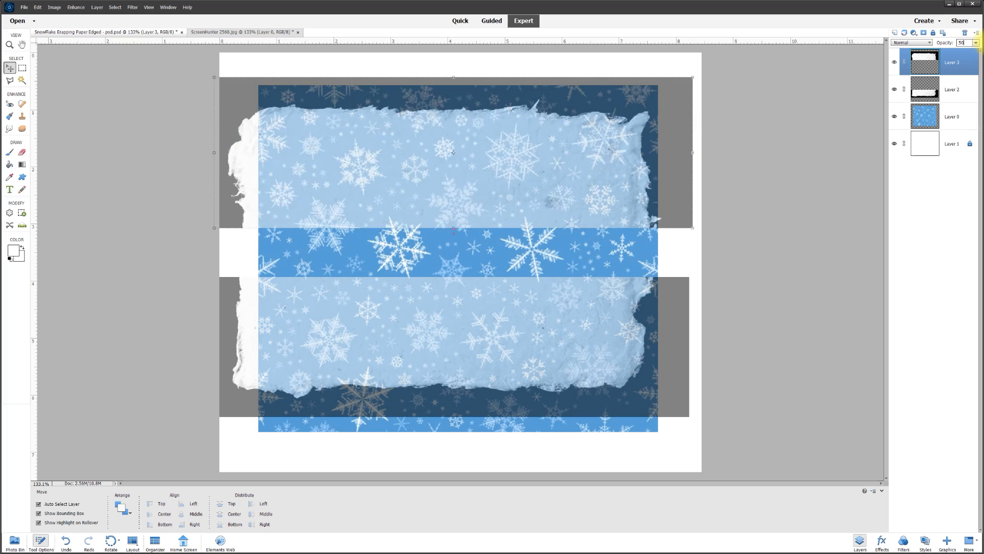
- Position the two torn-paper halves so their ragged edges fall just inside the pattern's upper and lower edges
left_click_drag(478, 171, 436, 176)
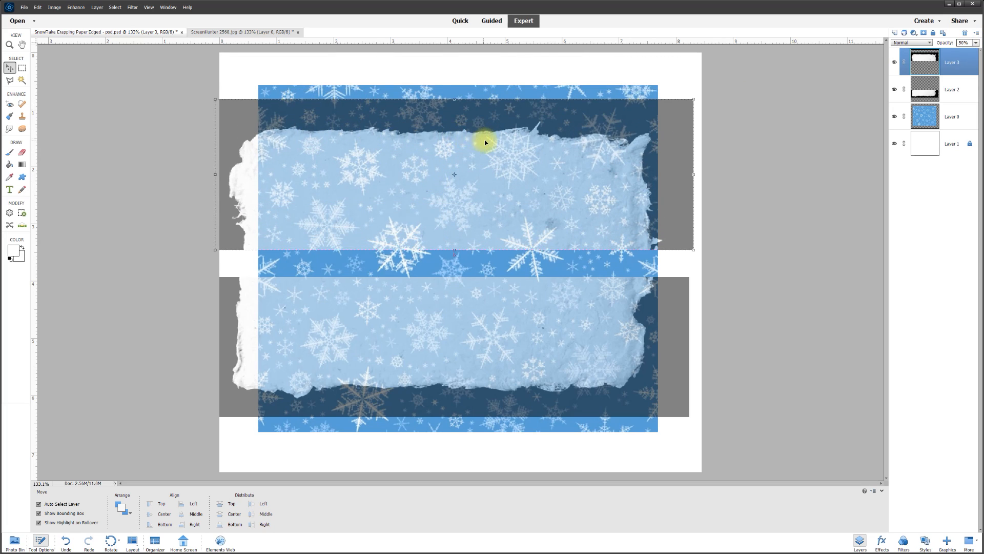
left_click_drag(446, 183, 462, 143)
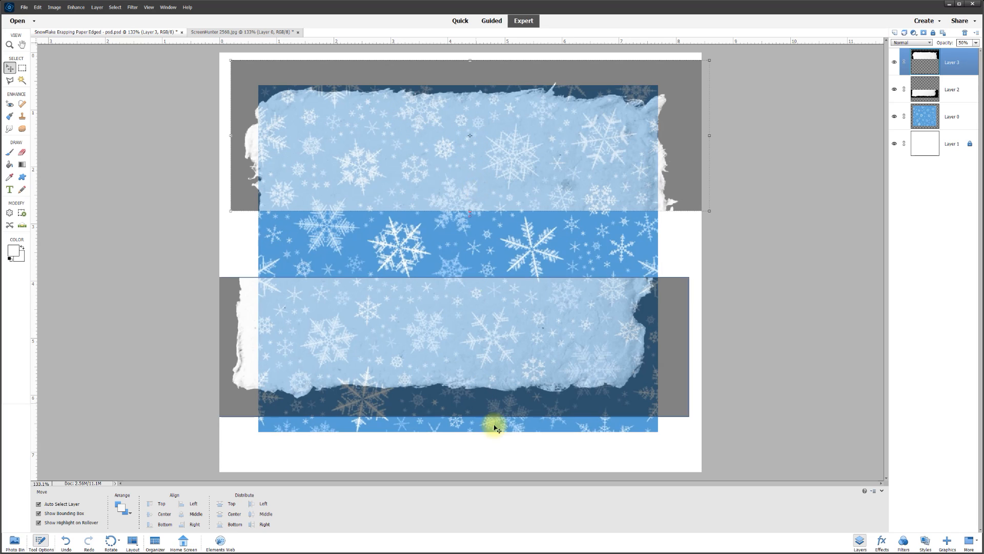
left_click(509, 342)
left_click_drag(509, 354, 529, 390)
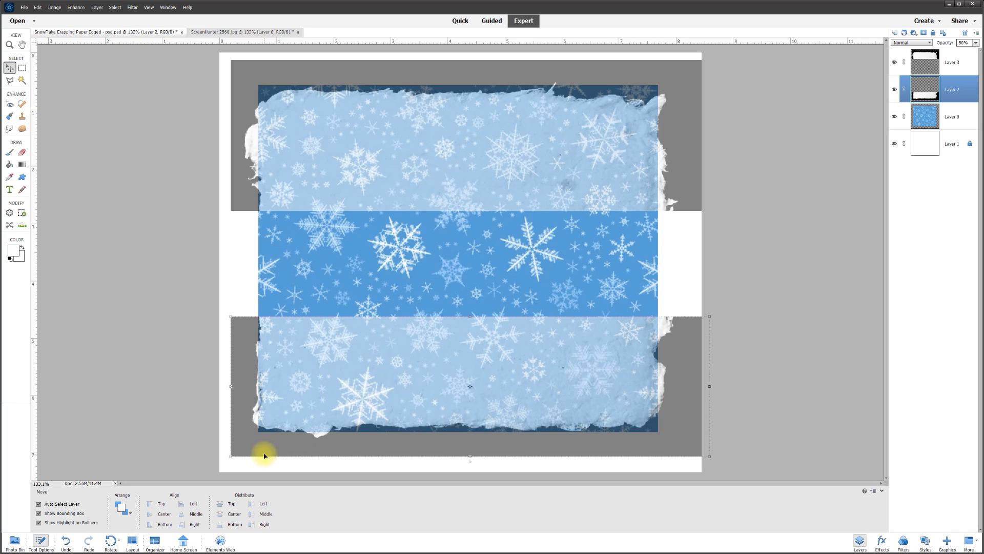
left_click_drag(479, 417, 477, 411)
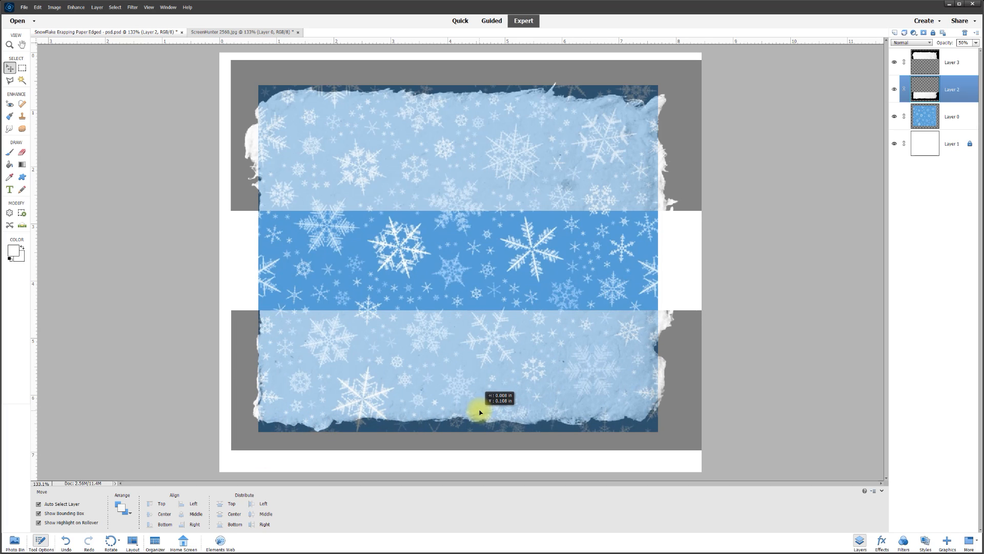
- Restore both torn-paper half layers to 100% opacity and deselect them
left_click(679, 164)
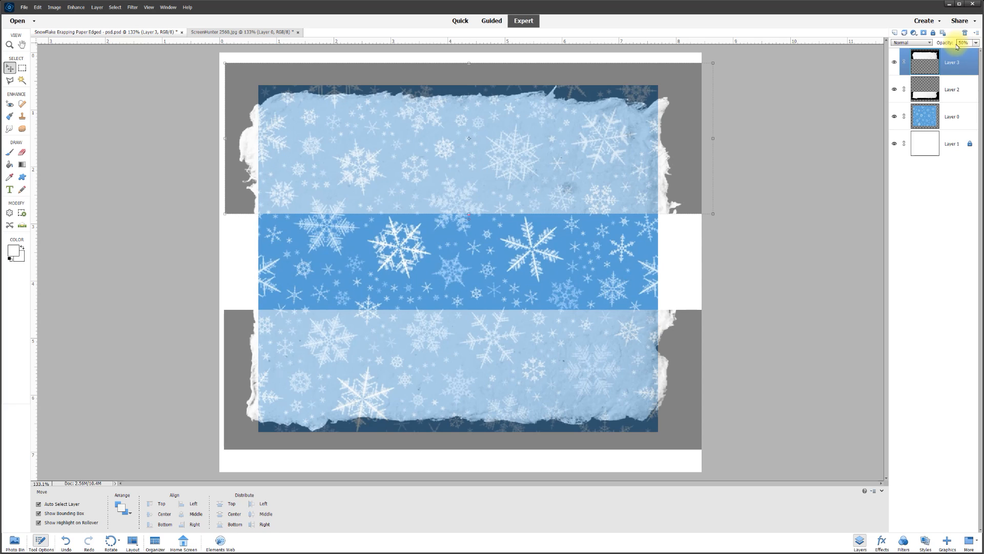
type("100")
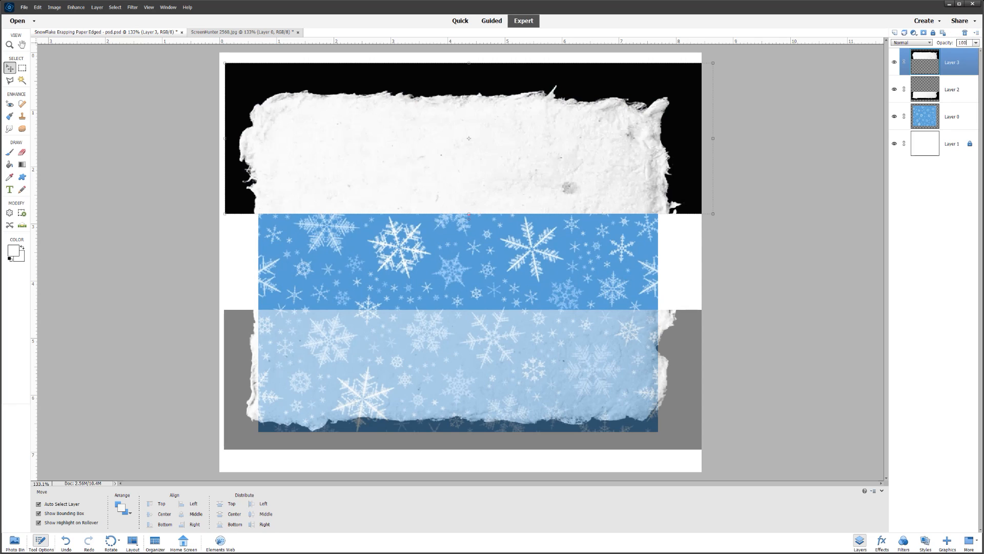
left_click(959, 89)
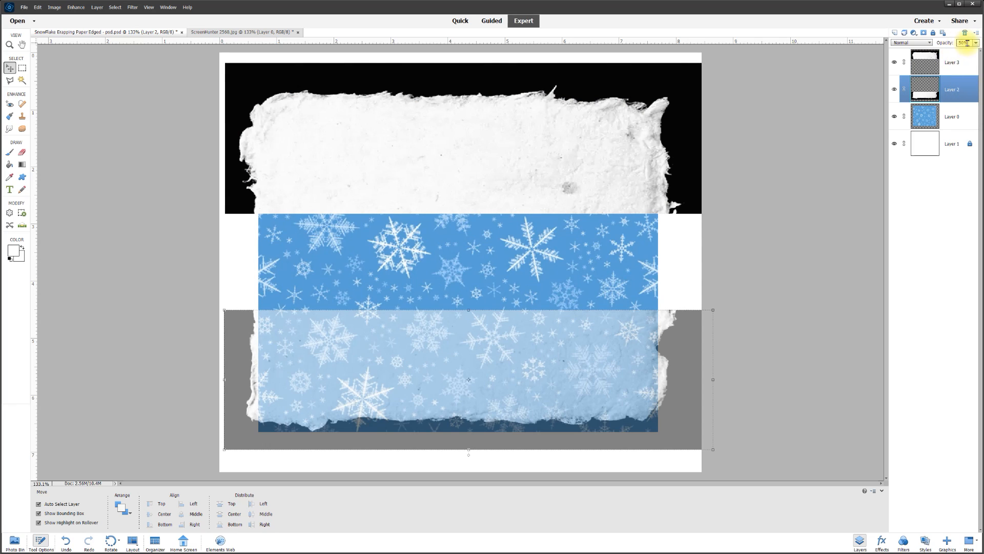
type("100")
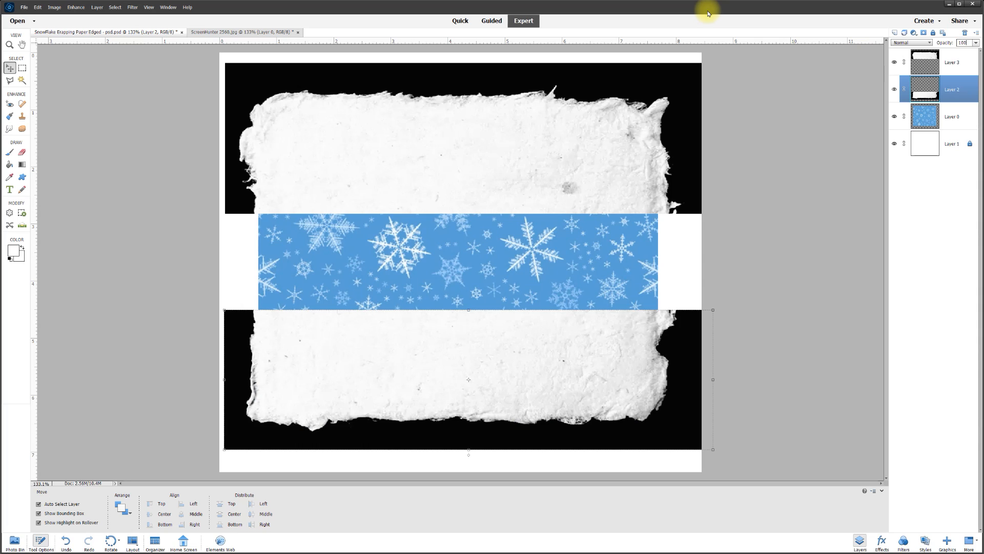
left_click(171, 328)
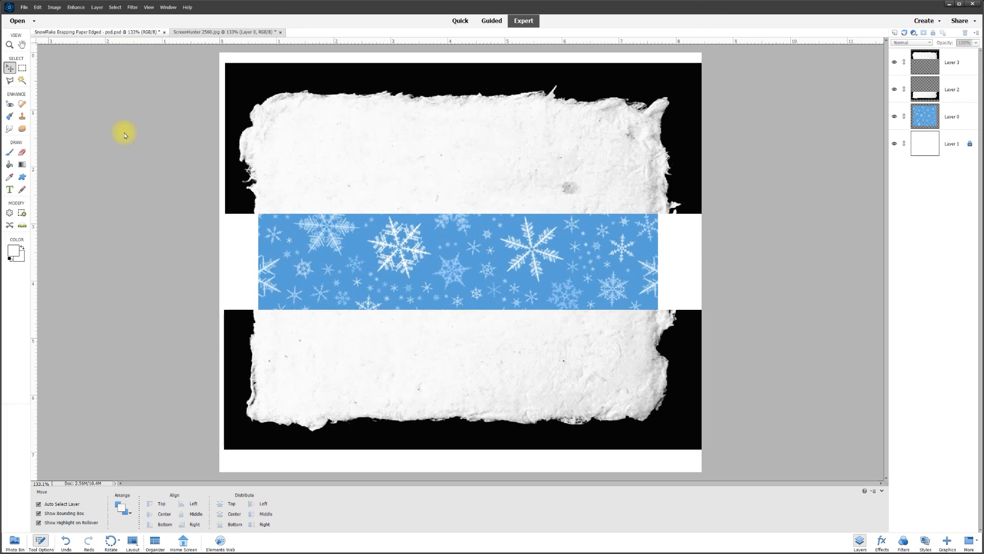
- Select the black surround of the lower torn-paper half with the Magic Wand and delete that area from the snowflake layer
left_click(22, 80)
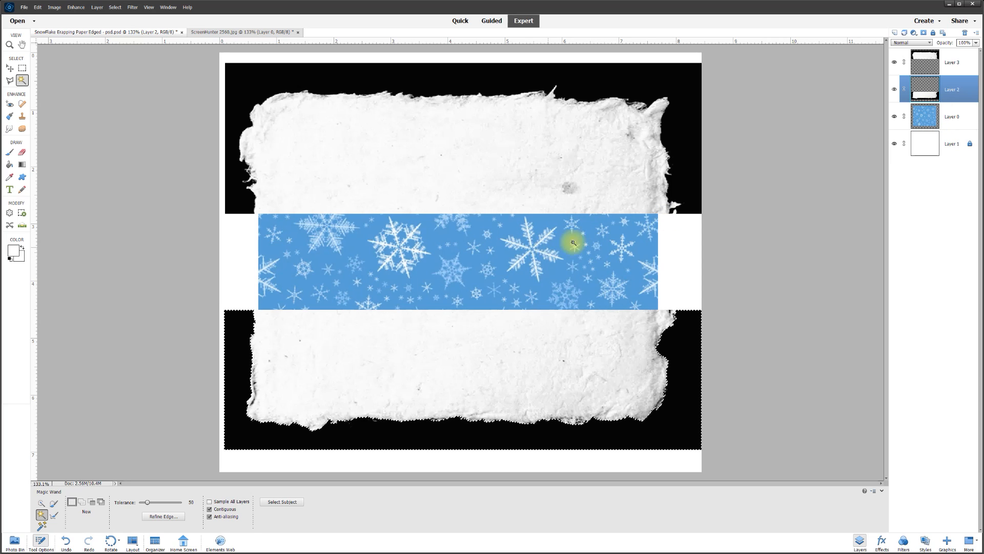
left_click(950, 122)
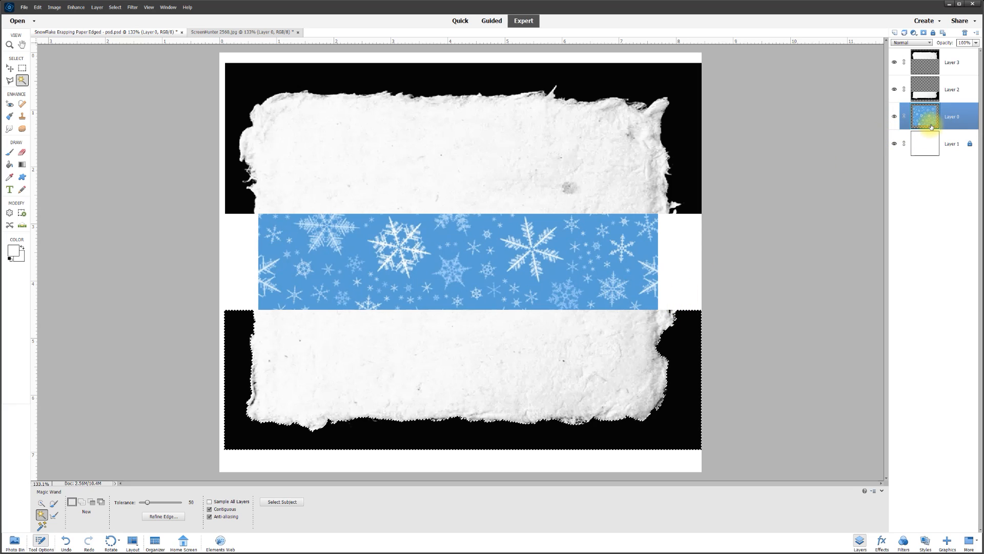
- Trim the snowflake layer using a Magic Wand selection of the upper half's black surround, and hide both torn-paper layers
left_click(945, 64)
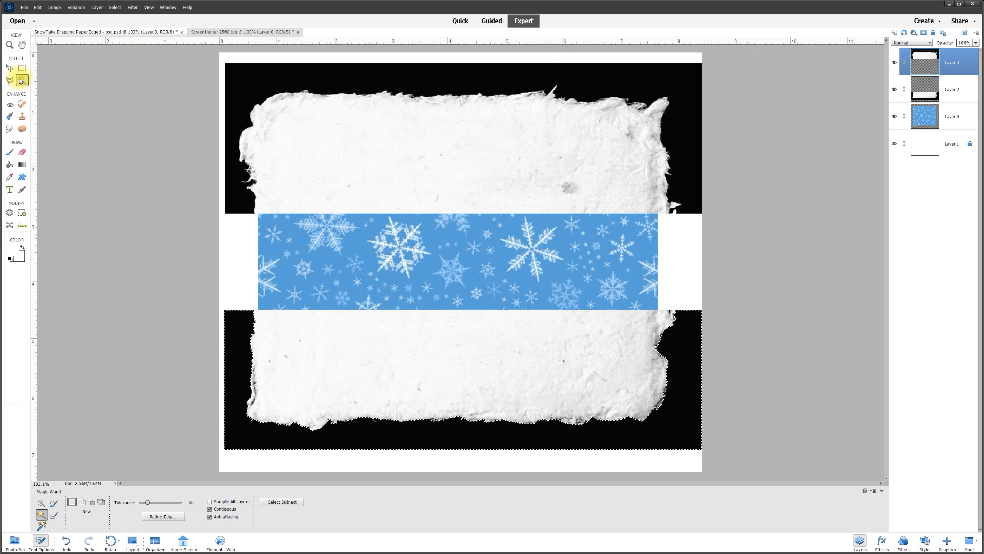
left_click(475, 81)
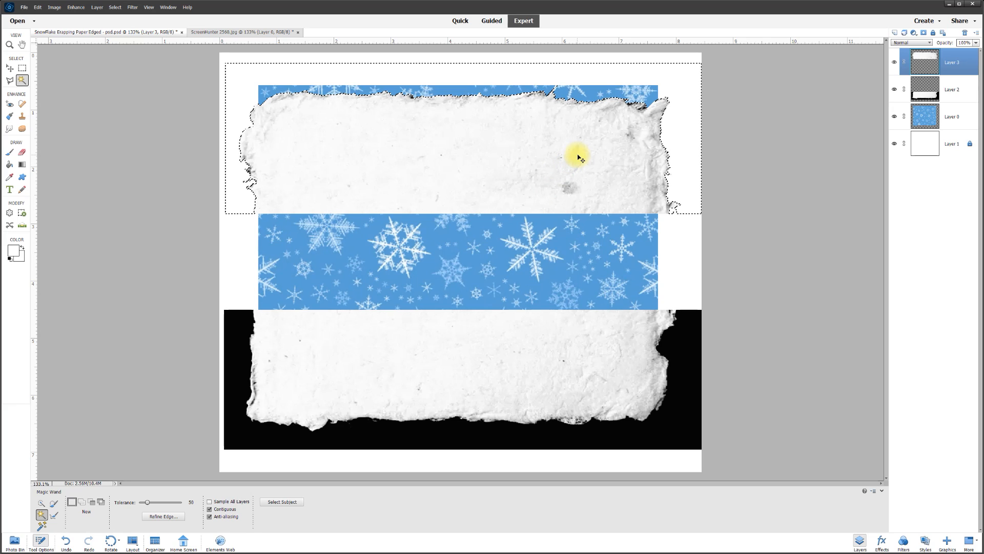
left_click(953, 121)
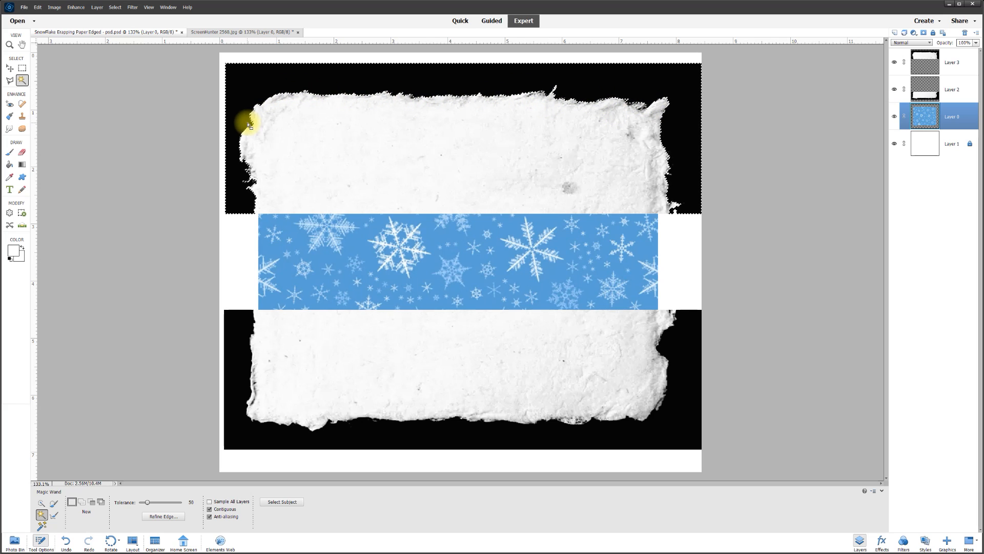
left_click(894, 64)
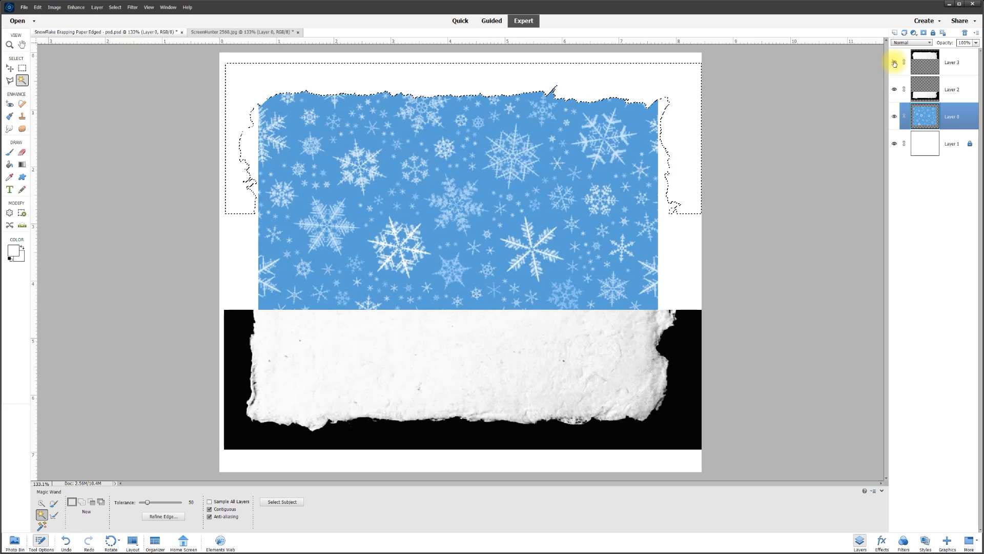
left_click(894, 89)
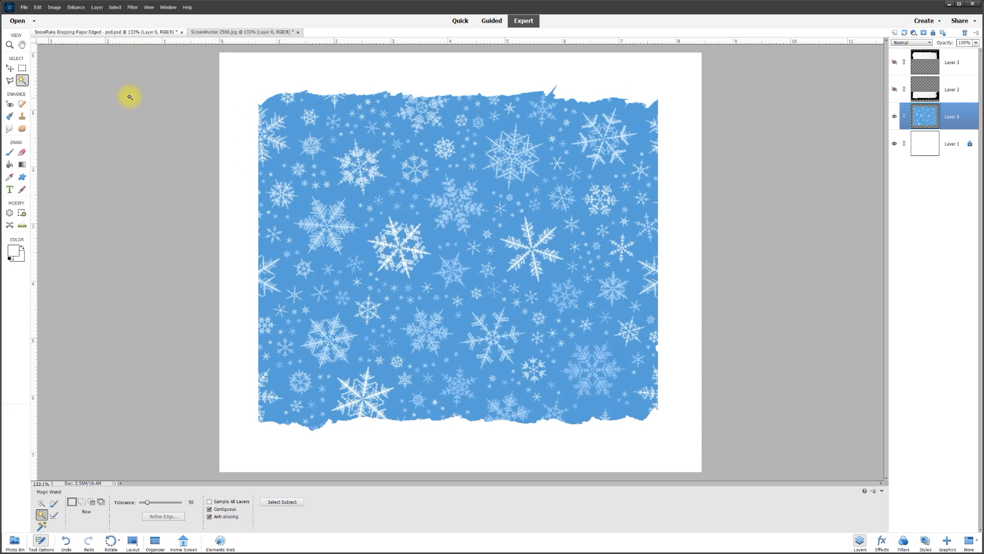
- Inspect the trimmed snowflake layer's torn edges with the white background layer hidden and shown again, leaving no layer selected
left_click(10, 68)
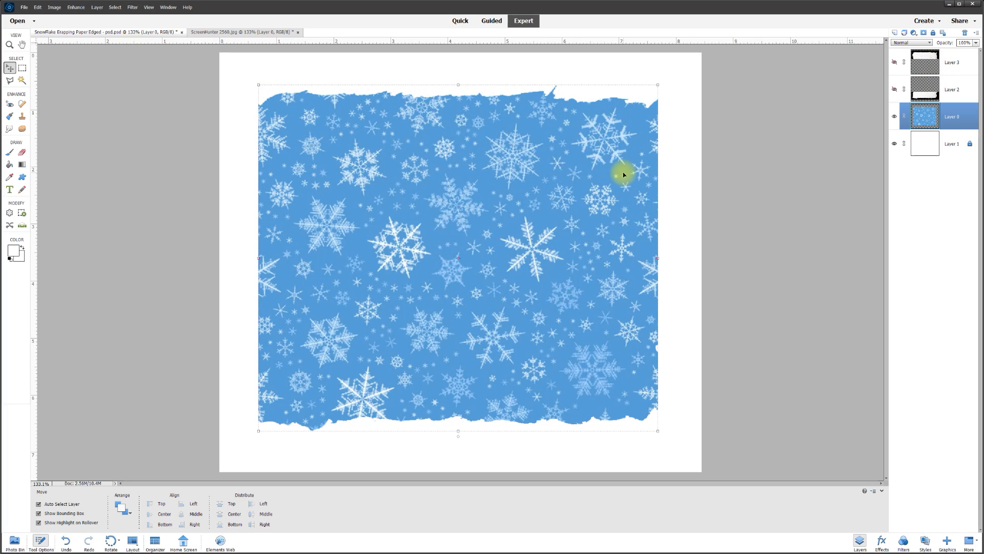
left_click_drag(537, 185, 537, 187)
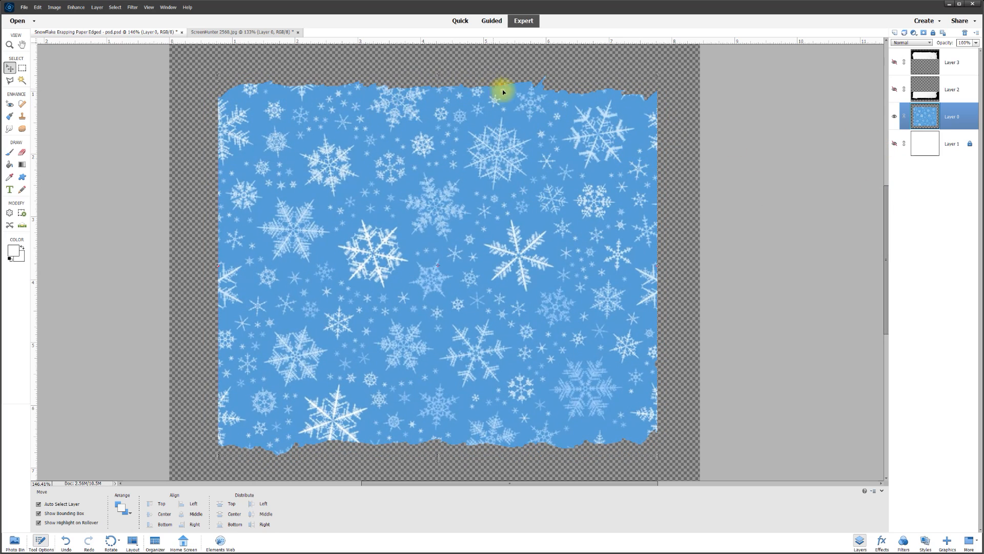
left_click(896, 146)
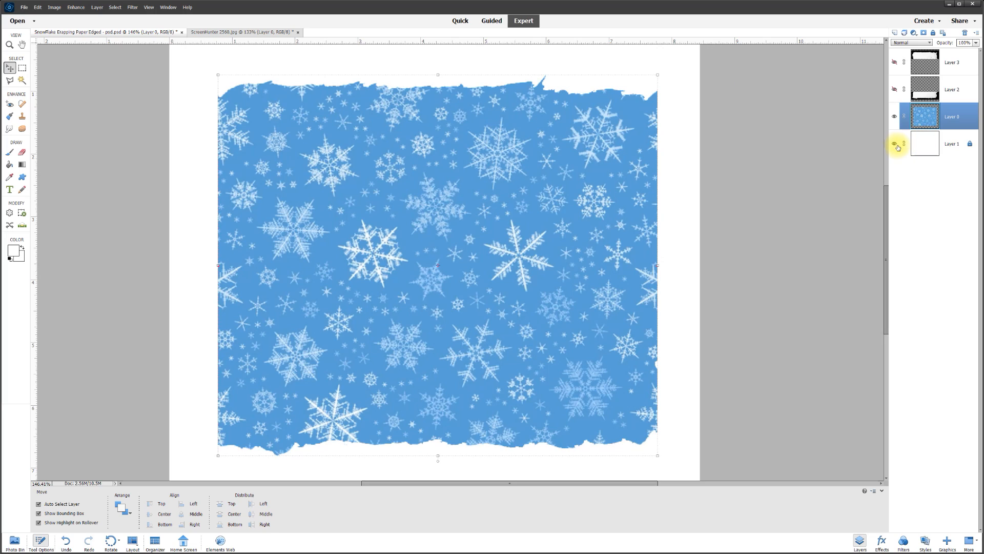
left_click(191, 201)
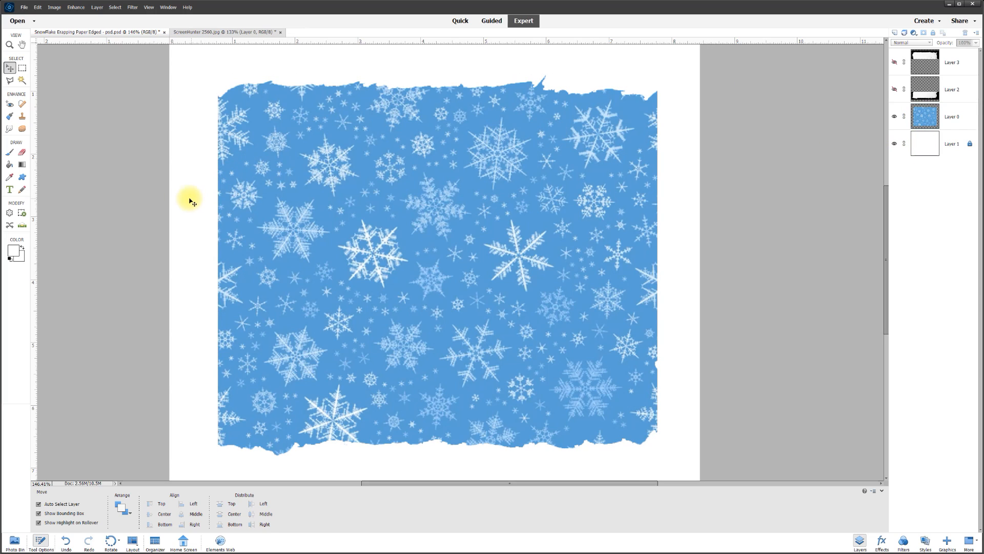
- Soften the snowflake layer's upper and lower torn edges using the Eraser with a soft 50 px brush at 100% opacity
left_click(22, 153)
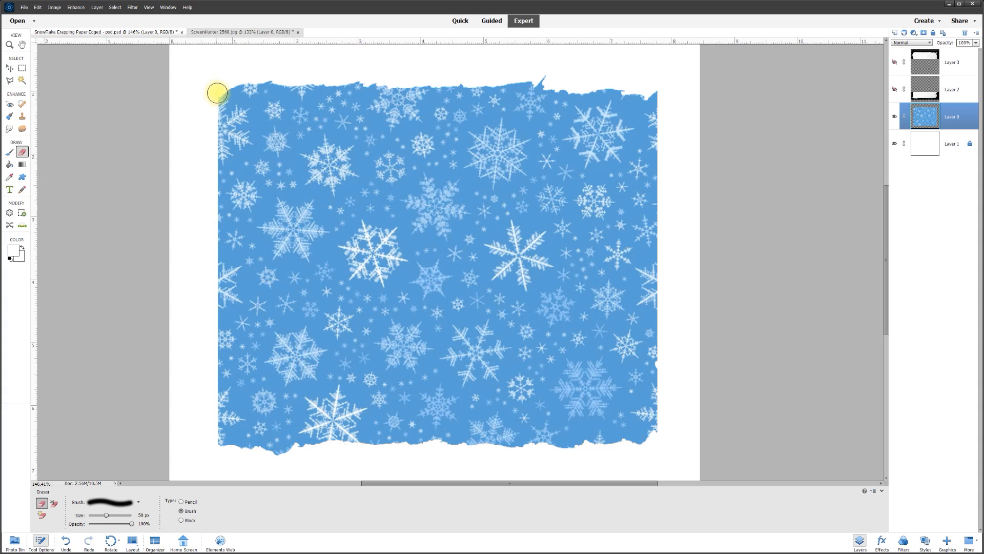
mouse_move(218, 93)
left_mouse_down()
mouse_move(291, 70)
mouse_move(308, 84)
mouse_move(340, 71)
mouse_move(411, 87)
mouse_move(424, 75)
mouse_move(438, 87)
mouse_move(486, 68)
mouse_move(493, 84)
mouse_move(527, 68)
mouse_move(591, 88)
mouse_move(598, 78)
mouse_move(658, 103)
left_mouse_up()
mouse_move(220, 457)
left_mouse_down()
mouse_move(222, 441)
mouse_move(268, 455)
mouse_move(417, 444)
mouse_move(650, 450)
left_mouse_up()
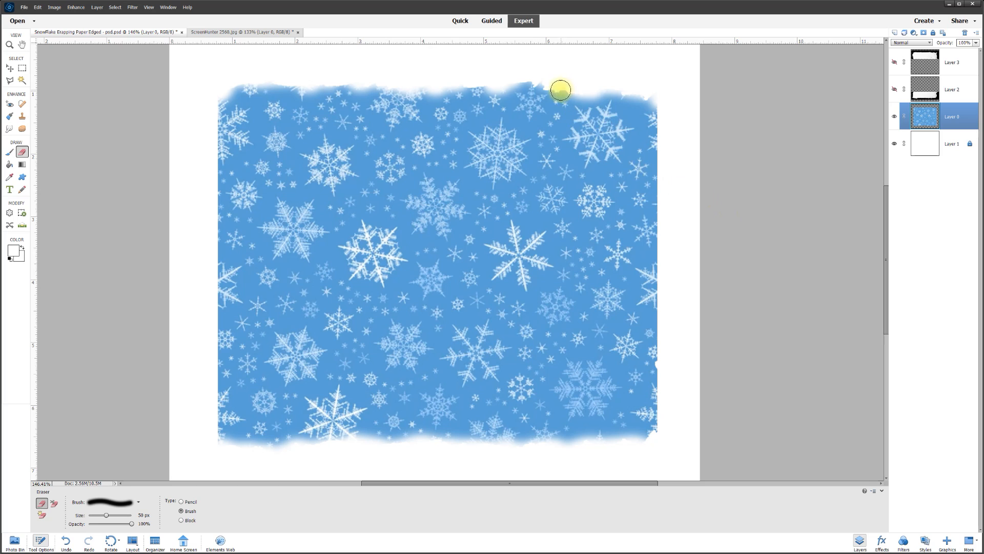
- Deselect the snowflake layer and compare its softened edges with the white background layer hidden and shown again
left_click(911, 128, "ctrl")
key("v")
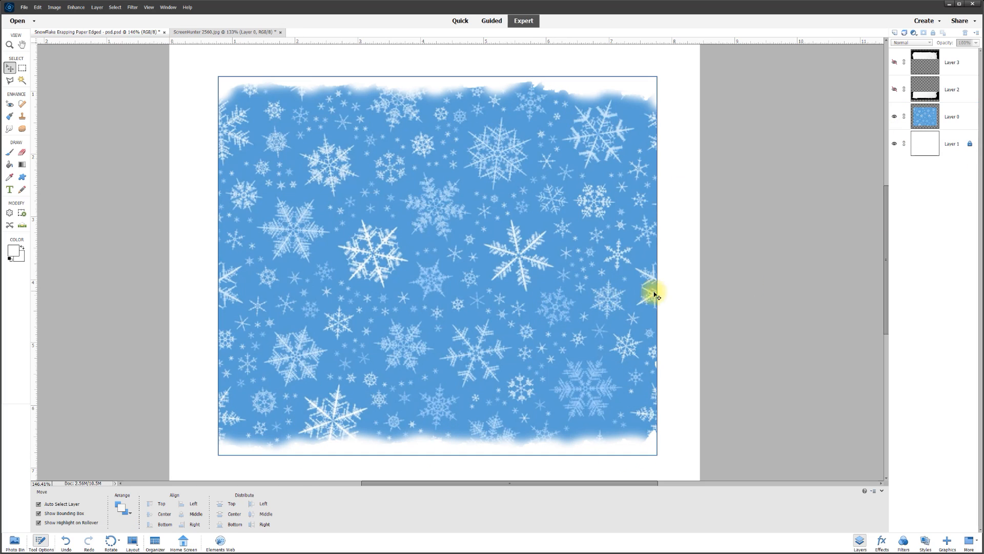
left_click(895, 144)
left_click(895, 144)
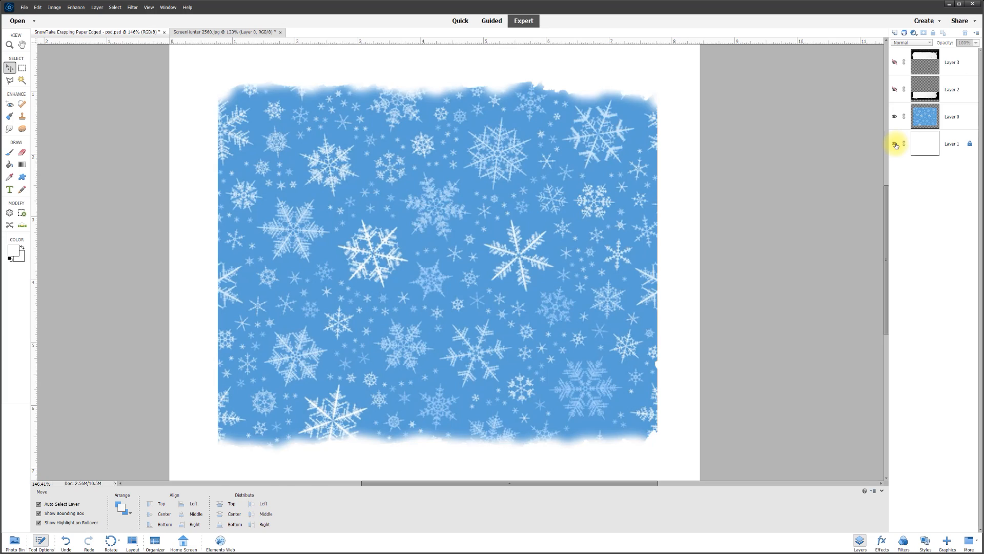